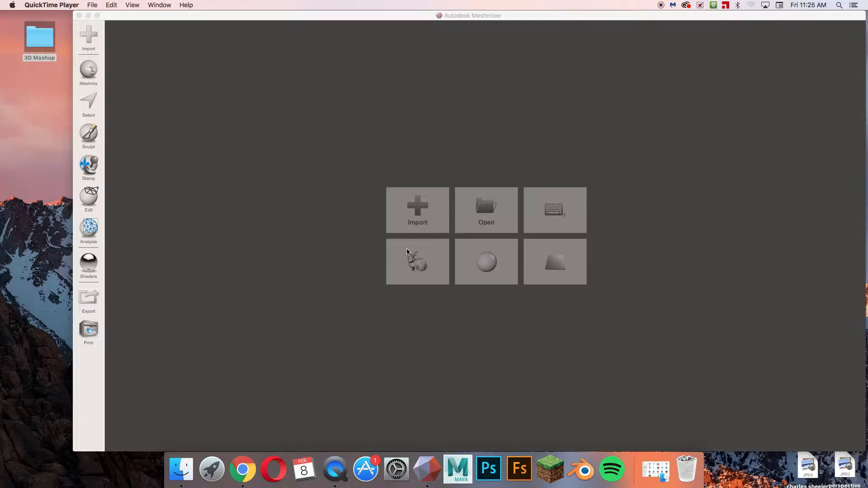
# Step: Start a scene with a plane and browse the Primitives, Arms and Heads collections of the Meshmix part library
pyautogui.click(556, 268)
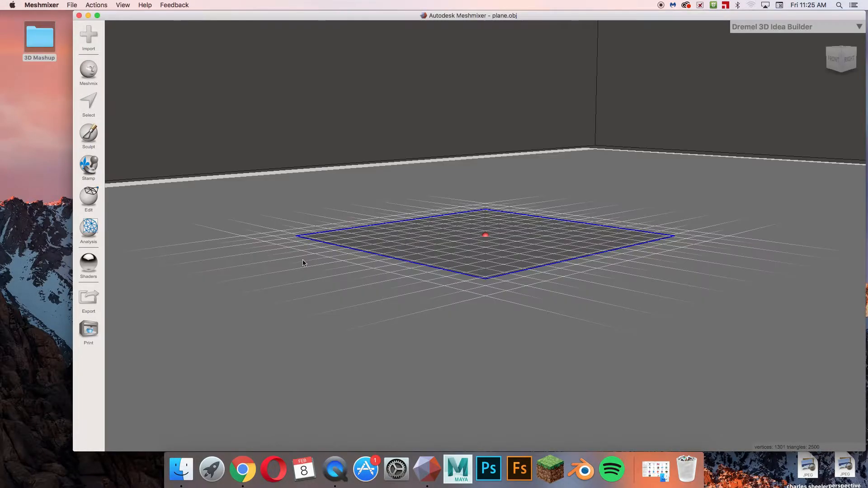
pyautogui.click(94, 74)
pyautogui.click(132, 35)
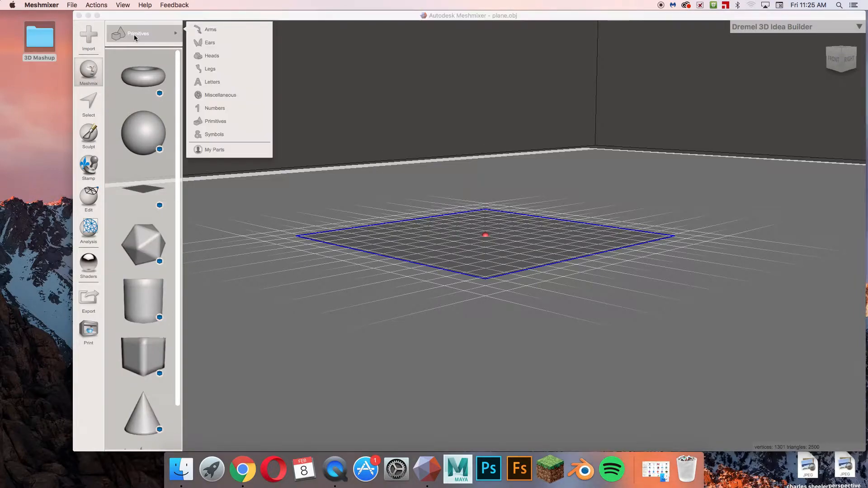
pyautogui.scroll(-2, 149, 169)
pyautogui.scroll(2, 149, 169)
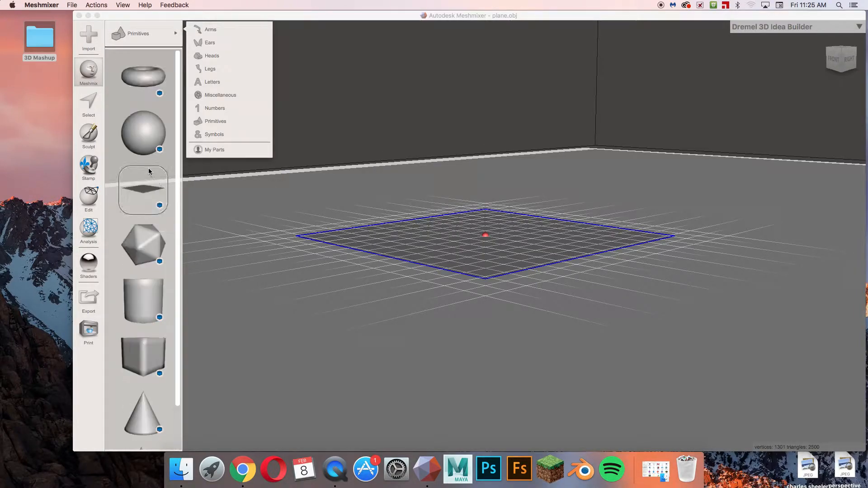
pyautogui.scroll(-2, 149, 169)
pyautogui.click(209, 30)
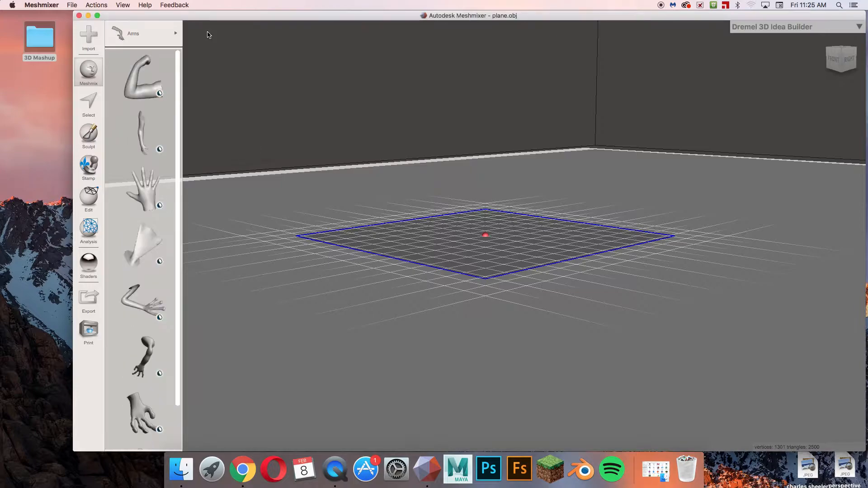
pyautogui.scroll(1, 152, 95)
pyautogui.click(132, 33)
pyautogui.click(204, 55)
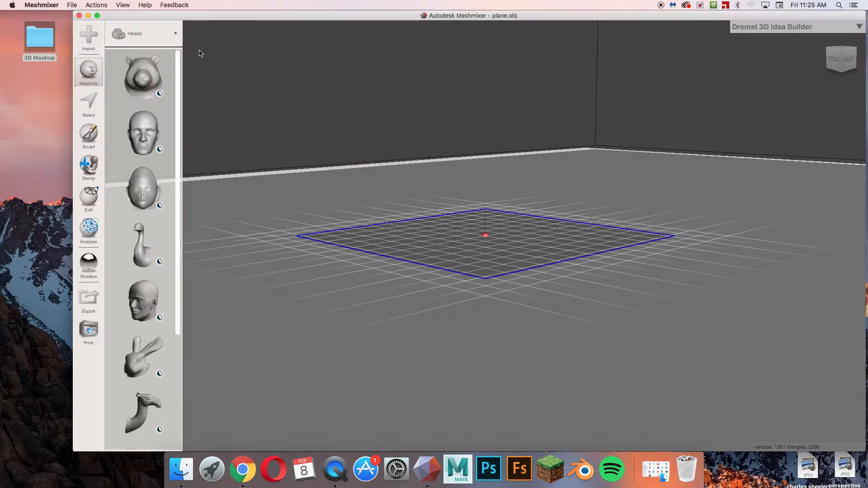
pyautogui.scroll(-5, 147, 120)
pyautogui.scroll(5, 148, 120)
pyautogui.click(110, 29)
# Step: Find the lion model Lejon.stl in the 3D Mashup folder's Lion files and load it in place of the plane
pyautogui.click(43, 45)
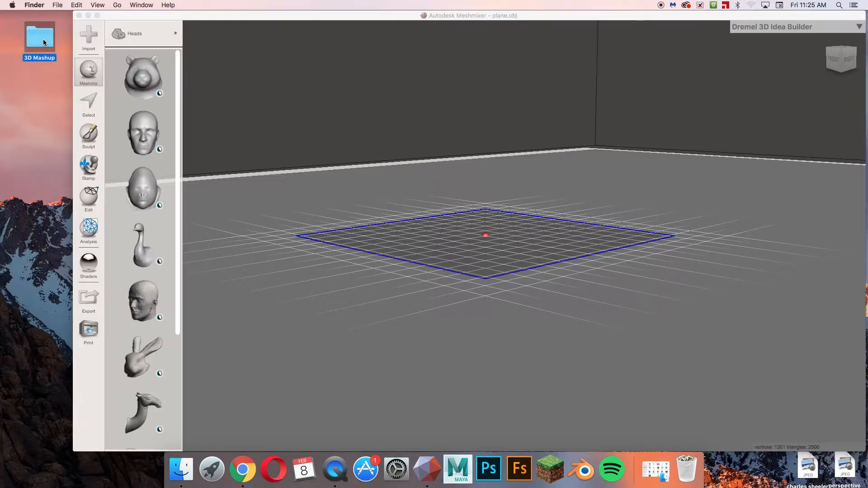
pyautogui.doubleClick(42, 39)
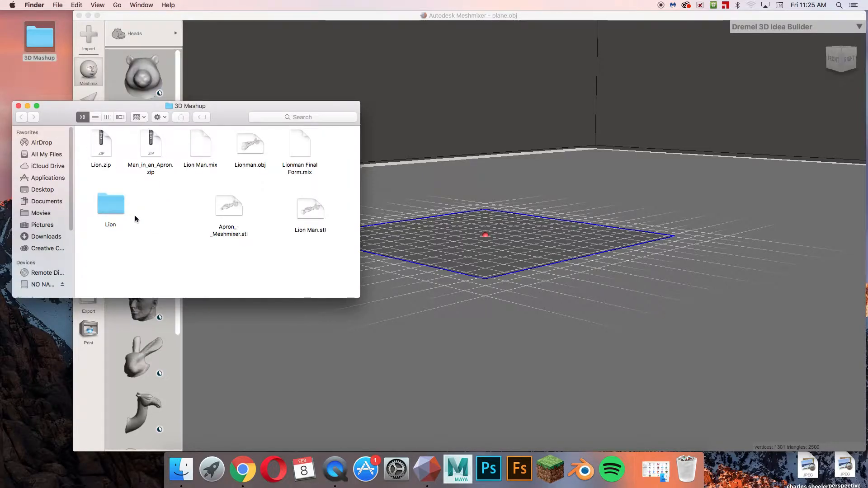
pyautogui.doubleClick(109, 207)
pyautogui.click(151, 143)
pyautogui.doubleClick(150, 143)
pyautogui.moveTo(101, 145); pyautogui.dragTo(538, 225)
pyautogui.click(537, 223)
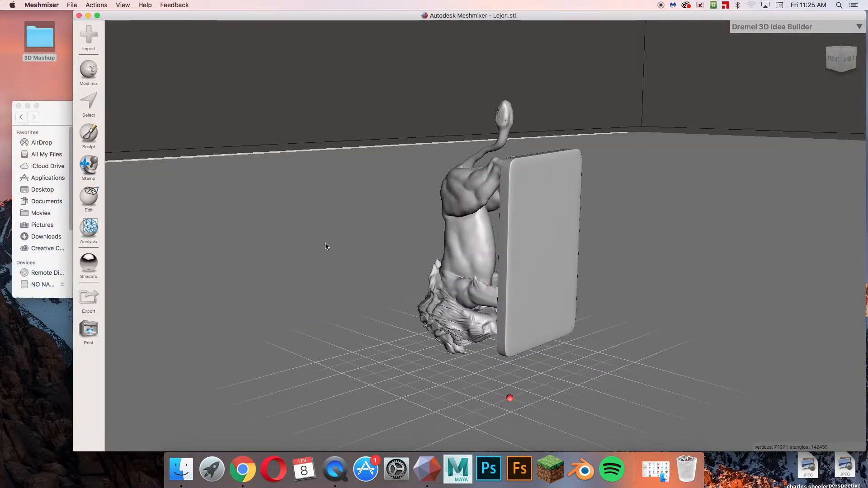
# Step: Append Apron_-_Meshmixer.stl from the 3D Mashup folder to the lion scene and accept the automatic scale repair
pyautogui.click(50, 123)
pyautogui.click(22, 117)
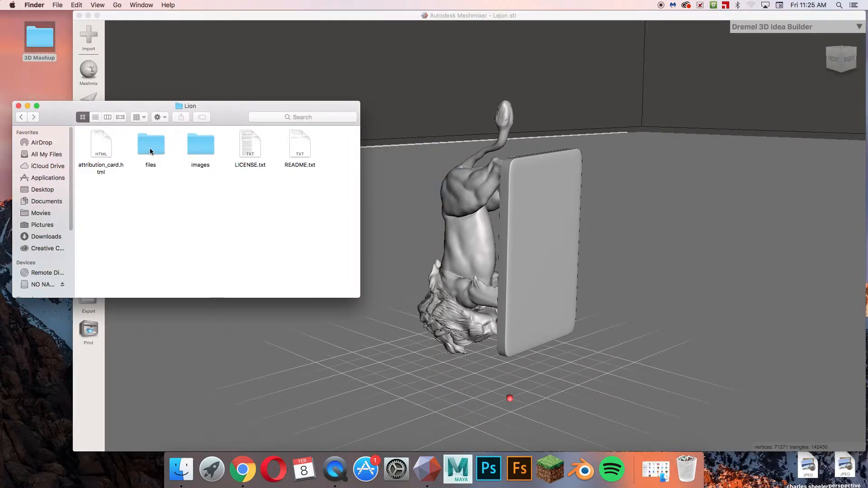
pyautogui.click(150, 151)
pyautogui.click(21, 117)
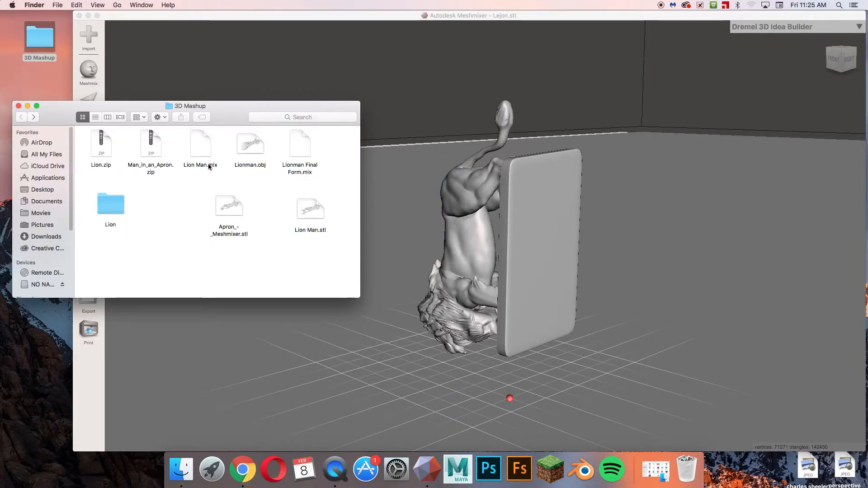
pyautogui.moveTo(226, 211); pyautogui.dragTo(449, 257)
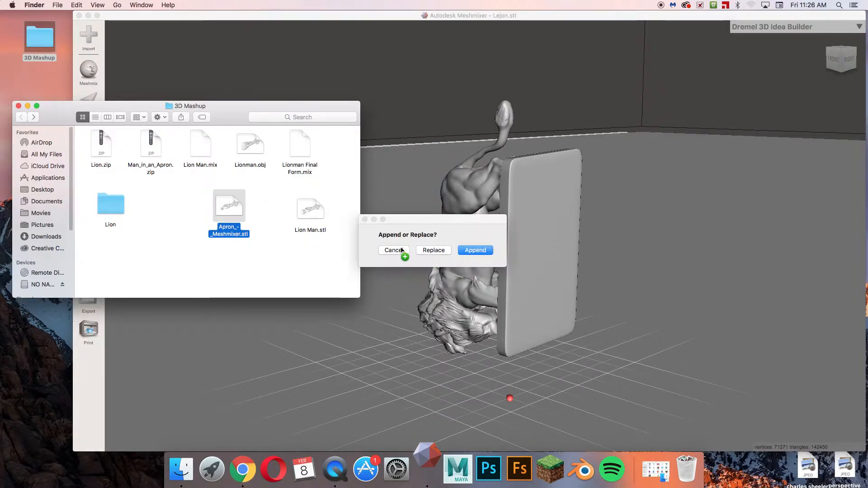
pyautogui.click(485, 252)
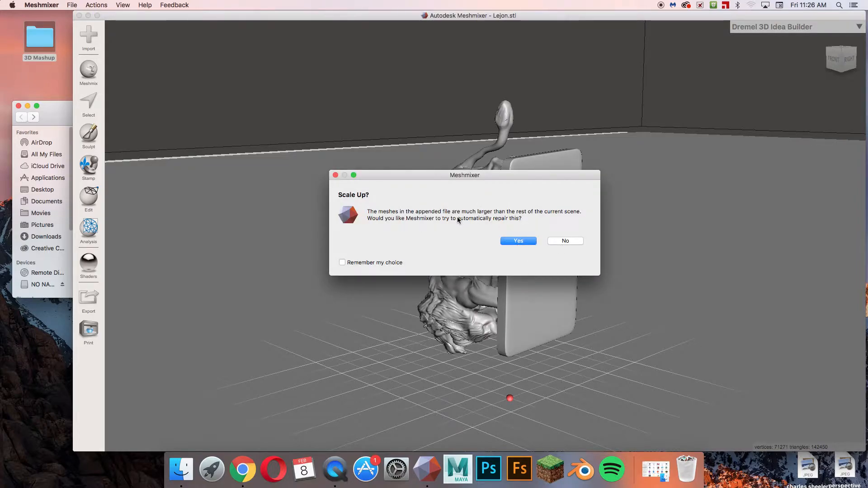
pyautogui.click(518, 241)
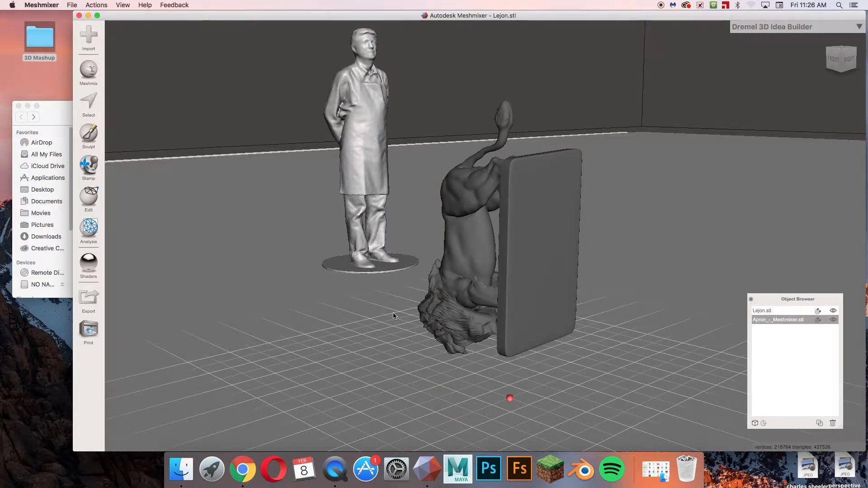
# Step: Remove the aproned man's head with a slanted Plane Cut at the neck, using Cut (Discard Half) and Remeshed Fill
pyautogui.moveTo(392, 316); pyautogui.dragTo(432, 321, button='right')
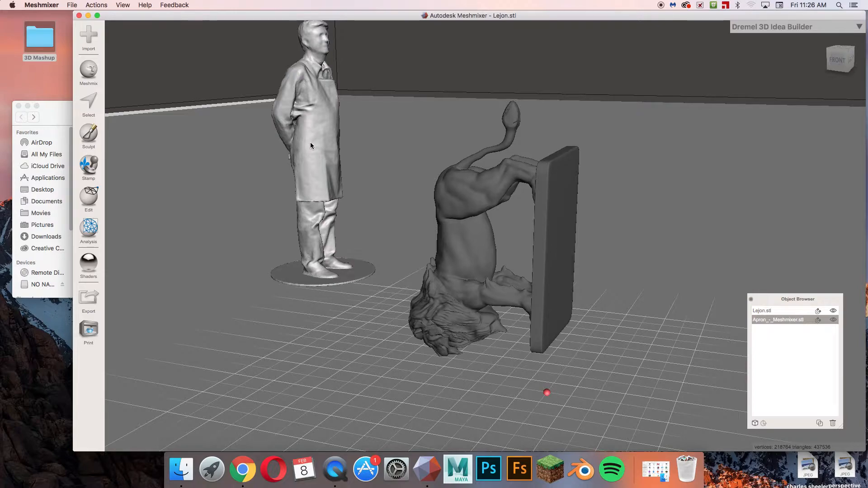
pyautogui.press('f')
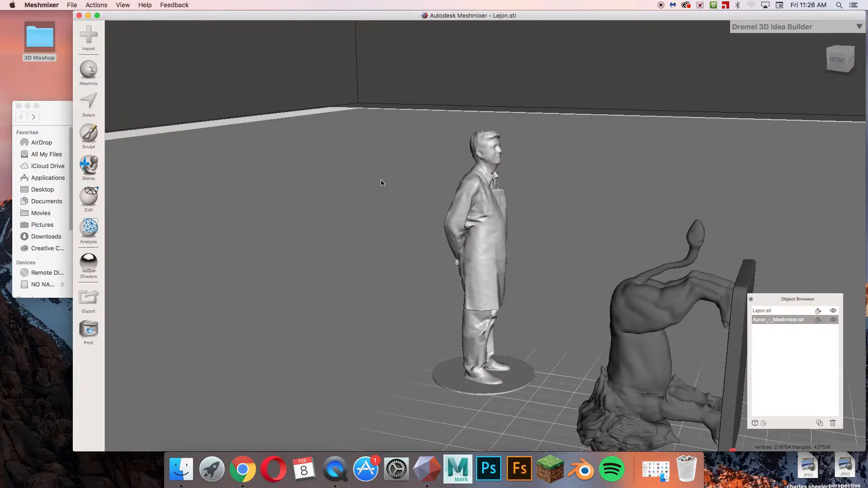
pyautogui.moveTo(379, 183); pyautogui.dragTo(311, 168, button='right')
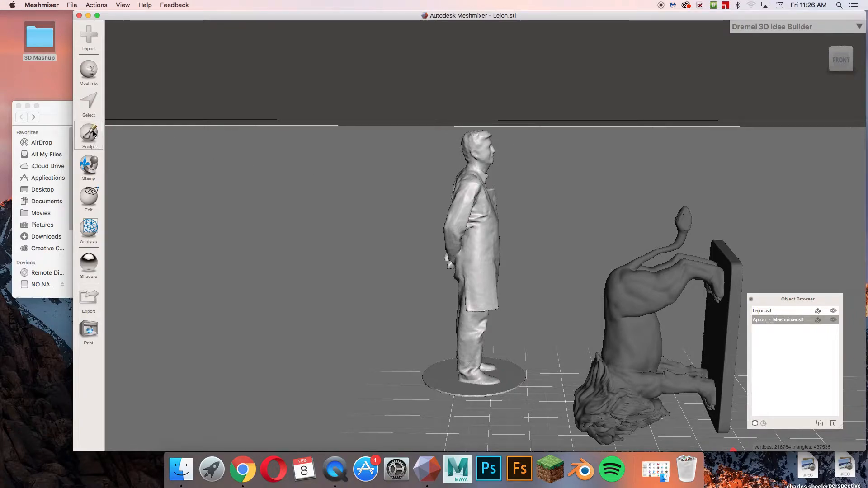
pyautogui.click(92, 200)
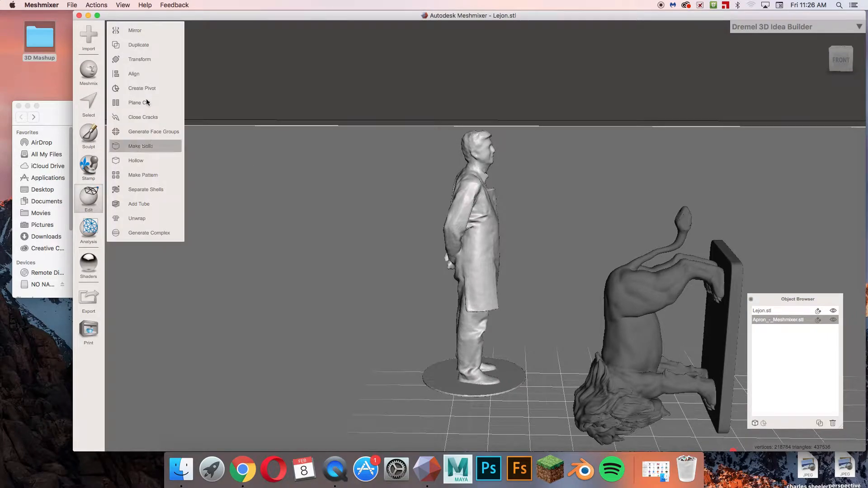
pyautogui.click(140, 108)
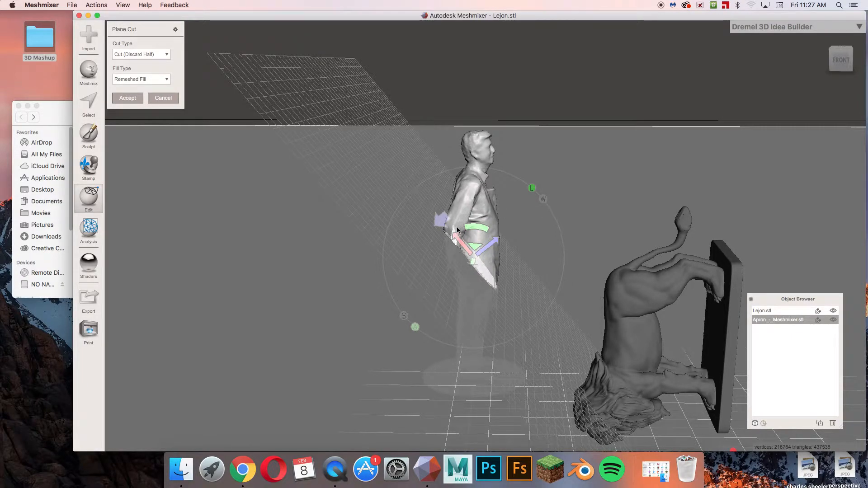
pyautogui.moveTo(473, 229); pyautogui.dragTo(543, 201)
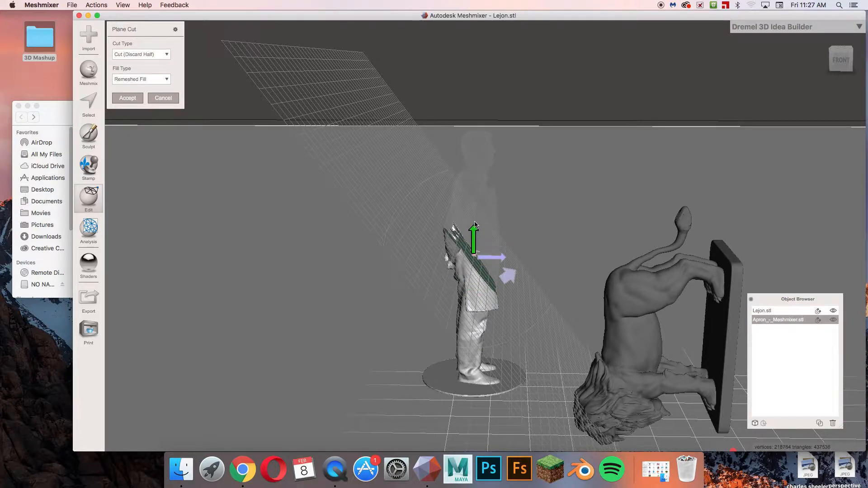
pyautogui.moveTo(471, 184); pyautogui.dragTo(481, 139)
pyautogui.moveTo(543, 190); pyautogui.dragTo(449, 297, button='right')
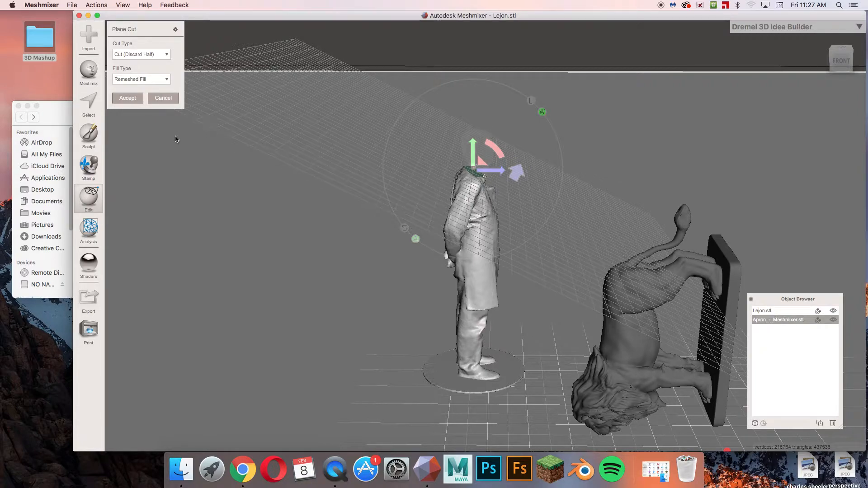
pyautogui.click(127, 98)
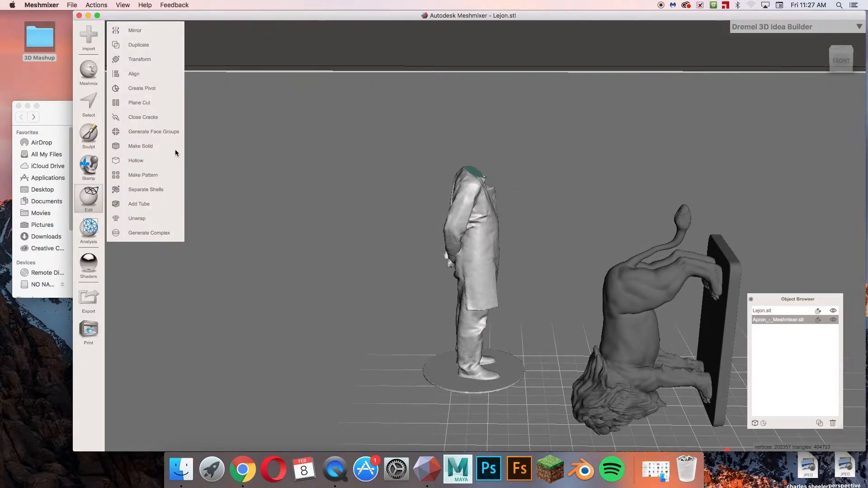
pyautogui.click(140, 59)
pyautogui.moveTo(501, 259)
pyautogui.mouseDown()
pyautogui.moveTo(555, 256)
pyautogui.moveTo(430, 255)
pyautogui.moveTo(498, 265)
pyautogui.mouseUp()
pyautogui.moveTo(498, 267)
pyautogui.mouseDown(button='right')
pyautogui.moveTo(493, 289)
pyautogui.moveTo(424, 374)
pyautogui.moveTo(513, 266)
pyautogui.mouseUp(button='right')
pyautogui.moveTo(529, 243); pyautogui.dragTo(446, 248)
pyautogui.moveTo(465, 447); pyautogui.dragTo(575, 412, button='right')
# Step: Make Lejon.stl the active object and rotate the lion 90° about X so that it stands upright on its base
pyautogui.click(784, 311)
pyautogui.click(783, 320)
pyautogui.click(771, 312)
pyautogui.click(772, 319)
pyautogui.click(764, 310)
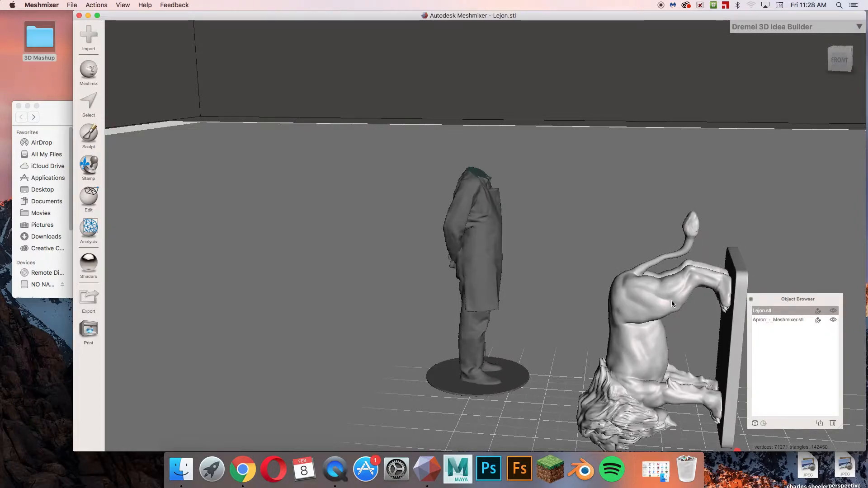
pyautogui.moveTo(679, 324); pyautogui.dragTo(495, 241, button='middle')
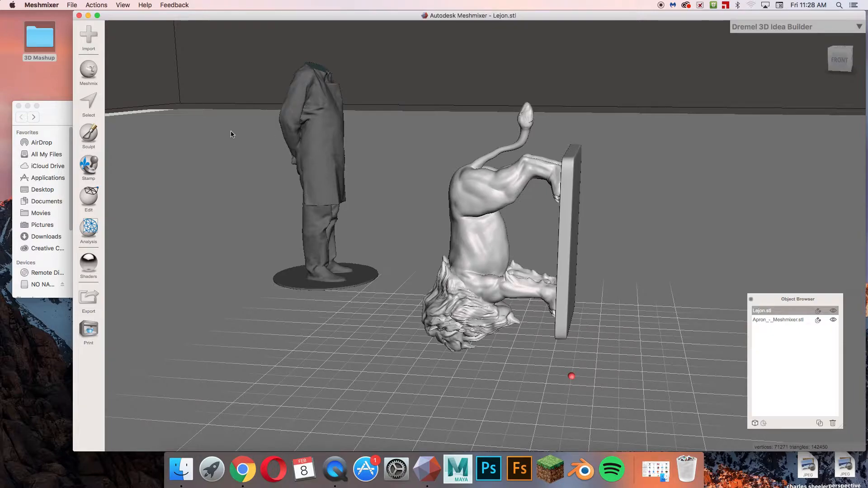
pyautogui.click(92, 201)
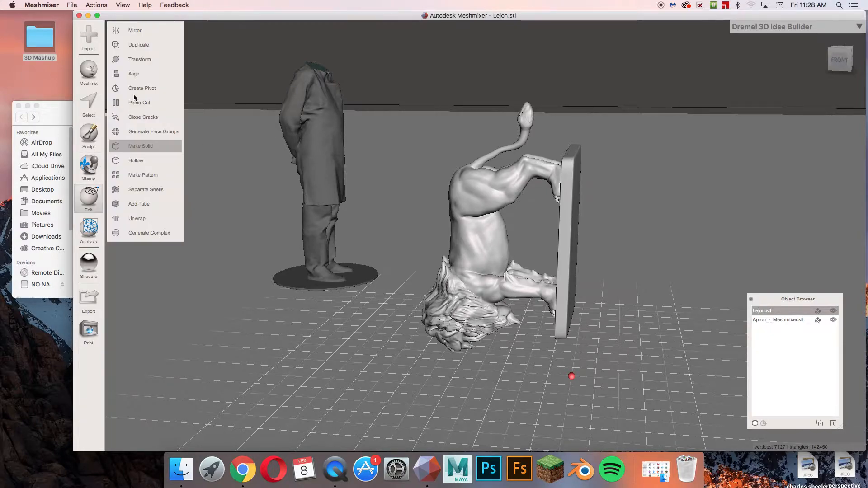
pyautogui.click(135, 60)
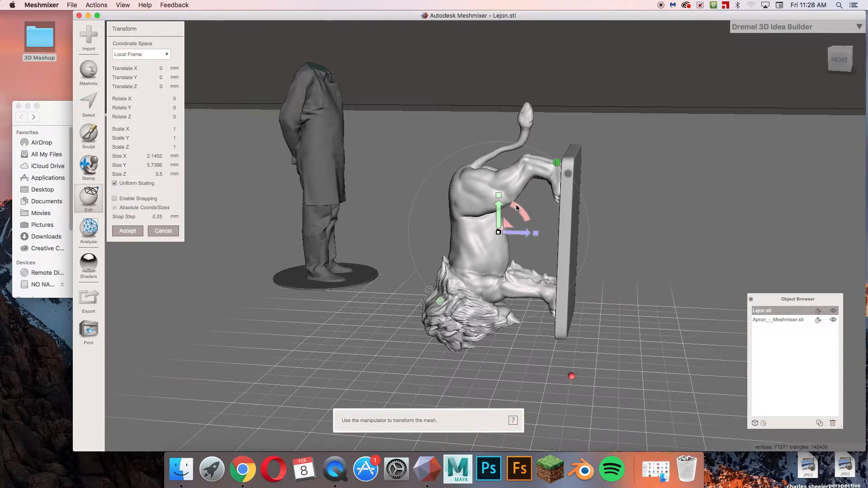
pyautogui.moveTo(515, 207); pyautogui.dragTo(556, 276)
pyautogui.moveTo(610, 310); pyautogui.dragTo(531, 259, button='right')
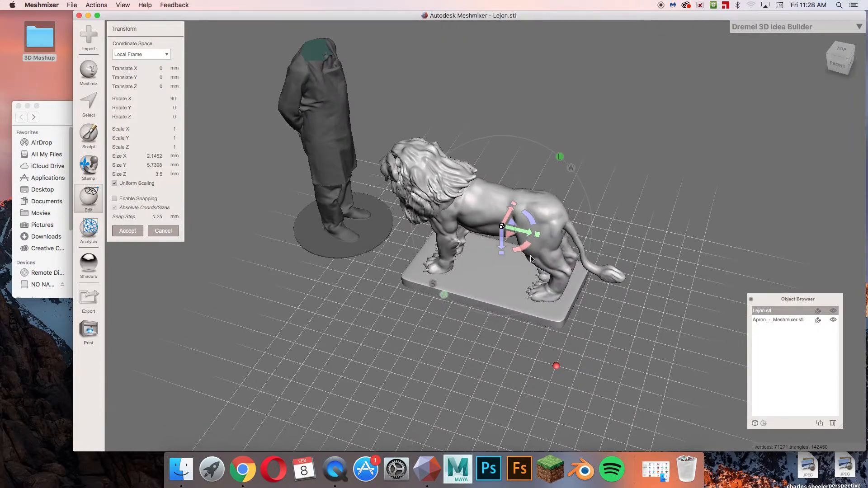
# Step: Turn the lion -180° about Z so it faces the opposite way, and accept the transform
pyautogui.moveTo(527, 219); pyautogui.dragTo(440, 250)
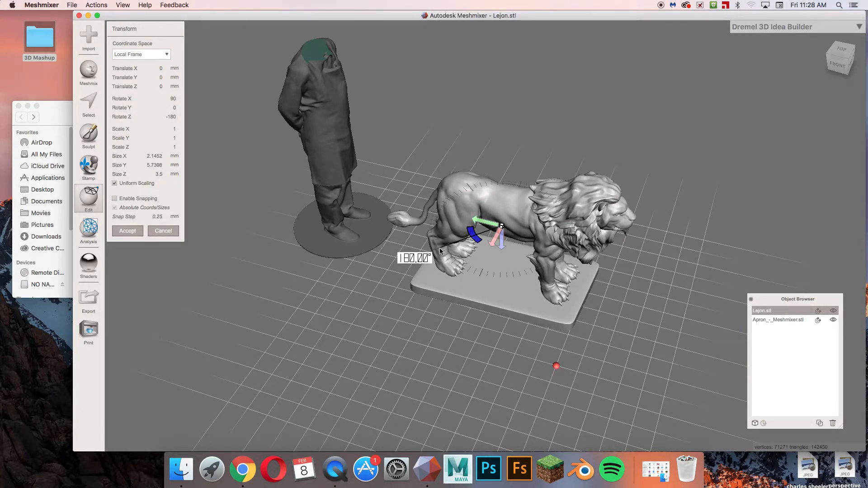
pyautogui.moveTo(440, 247); pyautogui.dragTo(441, 249)
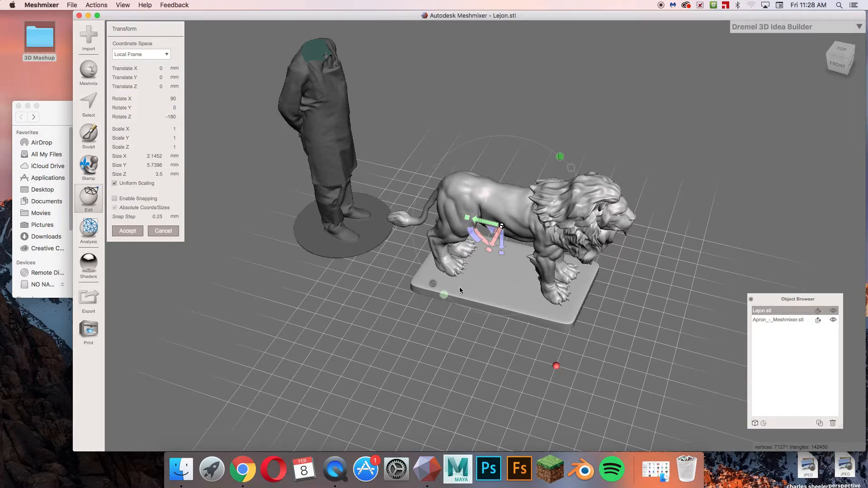
pyautogui.moveTo(471, 275); pyautogui.dragTo(485, 244, button='right')
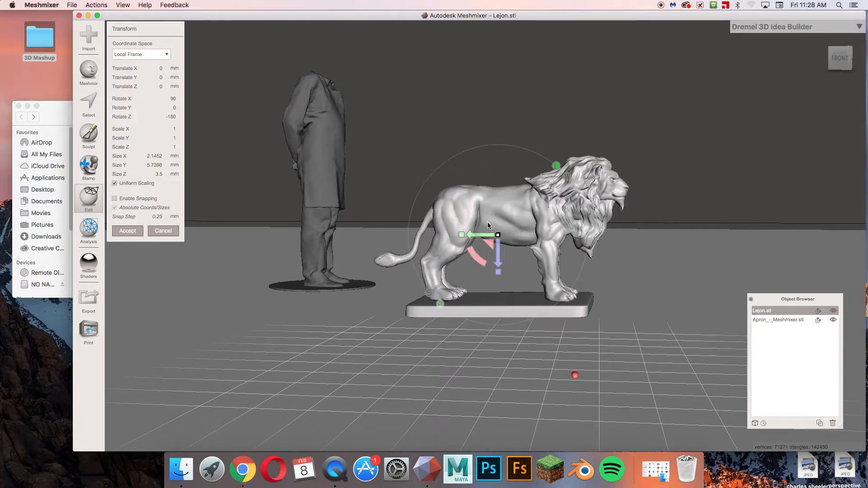
pyautogui.click(128, 232)
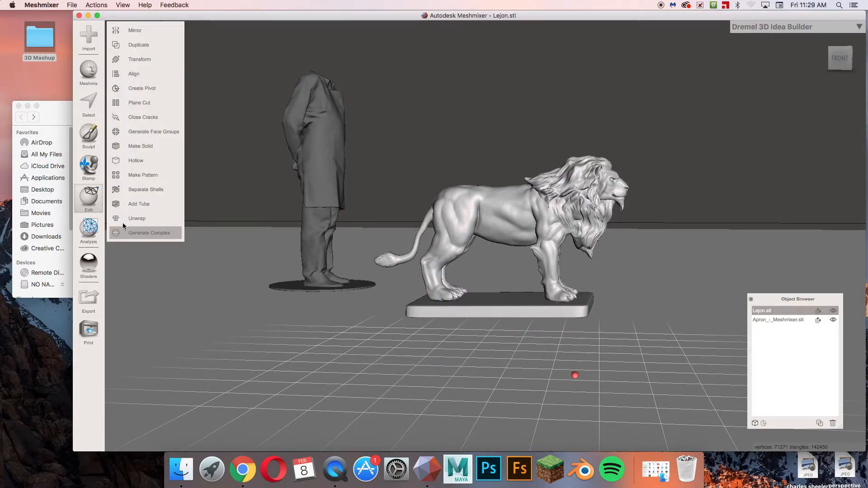
# Step: Plane-cut the lion diagonally behind the mane, tilting the plane about 12° more, and keep only the head with Remeshed Fill
pyautogui.click(136, 102)
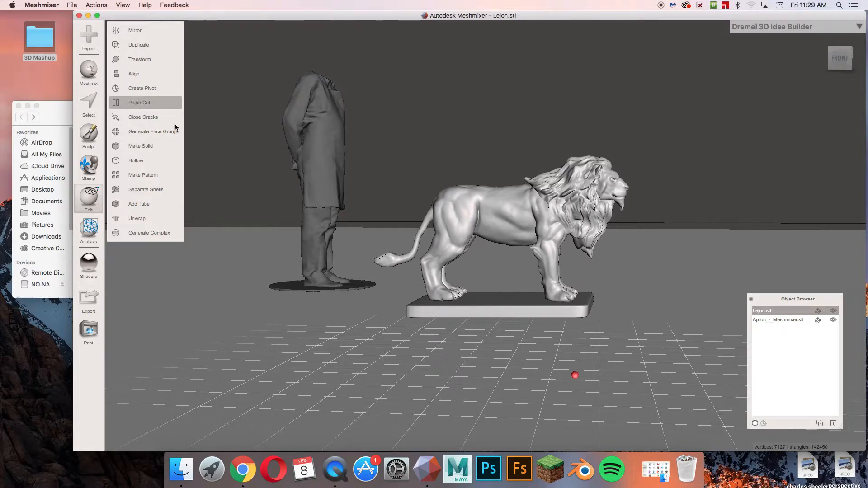
pyautogui.moveTo(477, 210); pyautogui.dragTo(518, 186)
pyautogui.click(568, 176)
pyautogui.moveTo(527, 235); pyautogui.dragTo(617, 215)
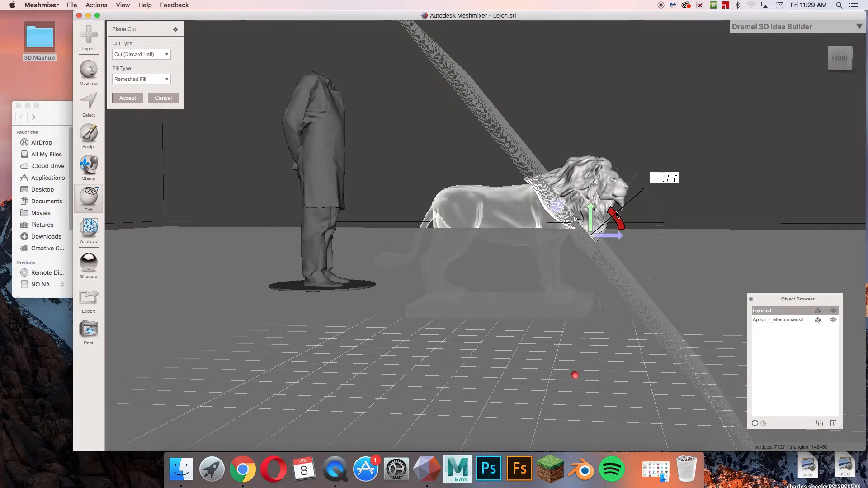
pyautogui.moveTo(617, 214); pyautogui.dragTo(617, 215)
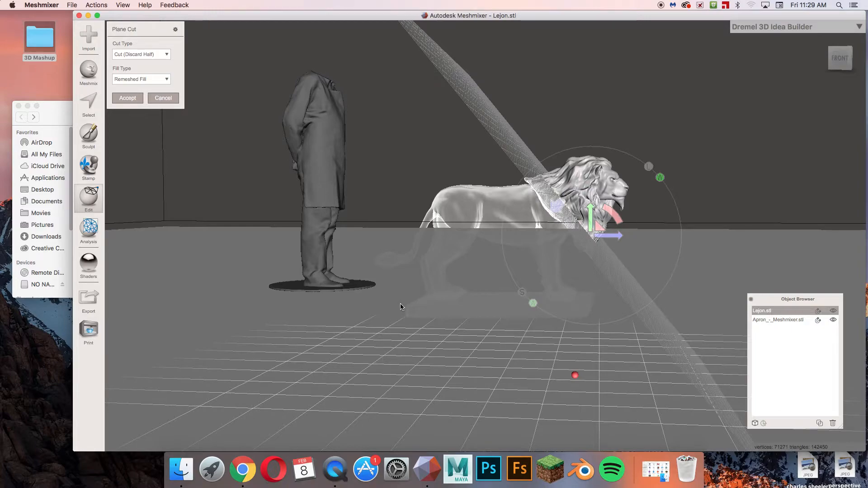
pyautogui.click(127, 98)
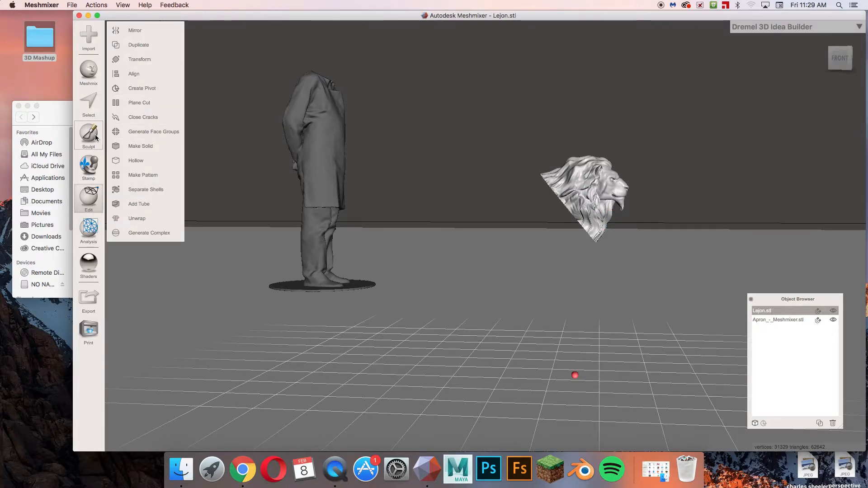
# Step: Move the lion head onto the man's neck with Transform, translating about -0.135 mm in X, 2.71 mm in Y and -5.61 mm in Z
pyautogui.click(129, 59)
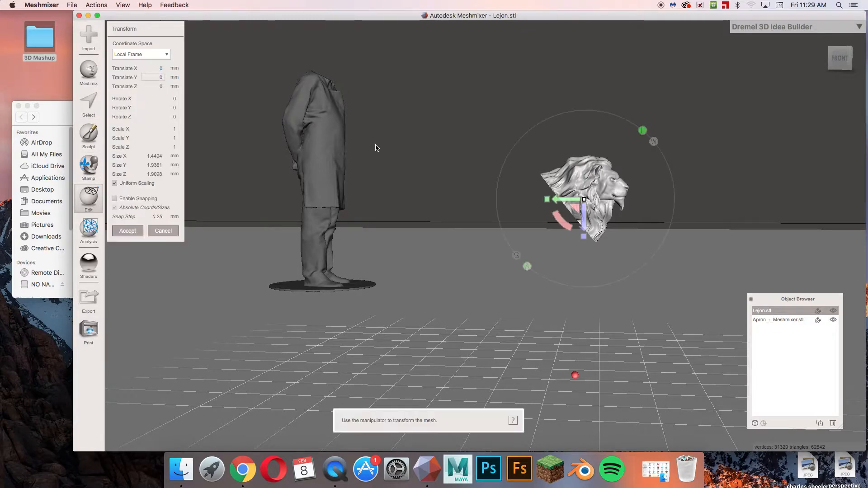
pyautogui.moveTo(394, 216)
pyautogui.mouseDown(button='right')
pyautogui.moveTo(401, 249)
pyautogui.moveTo(407, 225)
pyautogui.mouseUp(button='right')
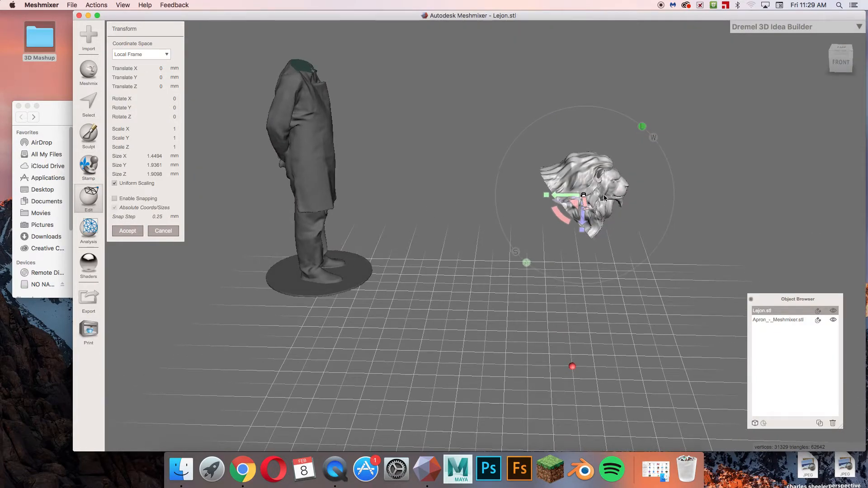
pyautogui.moveTo(583, 223); pyautogui.dragTo(303, 103)
pyautogui.moveTo(678, 97); pyautogui.dragTo(555, 81, button='right')
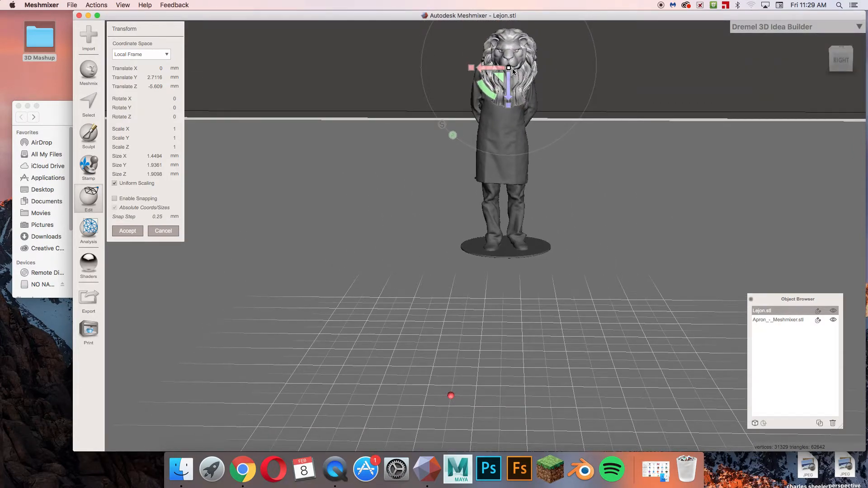
pyautogui.moveTo(497, 69); pyautogui.dragTo(491, 69)
pyautogui.moveTo(431, 214); pyautogui.dragTo(593, 213, button='right')
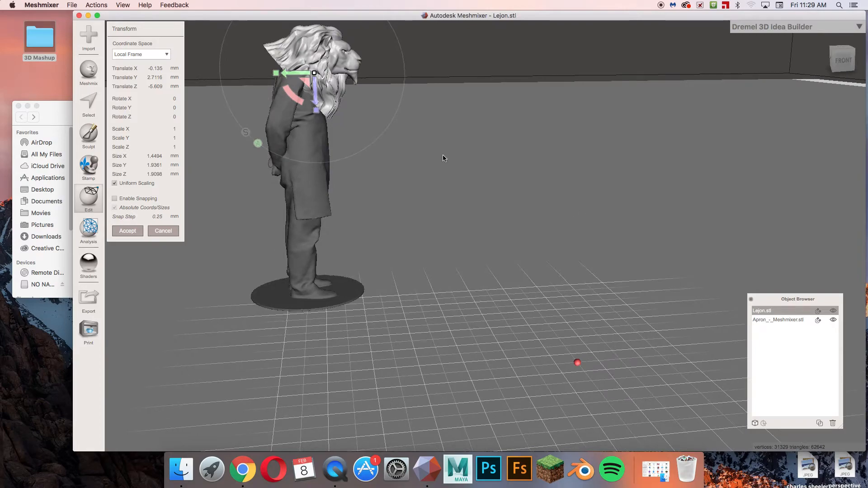
# Step: Raise the lion head to about 2.79 mm in Y and -5.67 mm in Z, scale it uniformly to 0.848, and accept the transform
pyautogui.moveTo(315, 96); pyautogui.dragTo(299, 70)
pyautogui.moveTo(442, 196)
pyautogui.mouseDown(button='right')
pyautogui.moveTo(283, 184)
pyautogui.moveTo(432, 209)
pyautogui.moveTo(430, 201)
pyautogui.mouseUp(button='right')
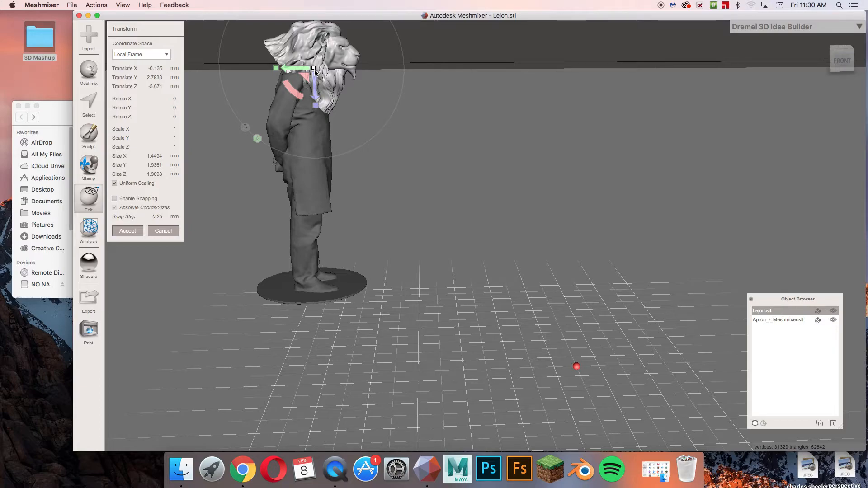
pyautogui.moveTo(314, 69); pyautogui.dragTo(296, 86)
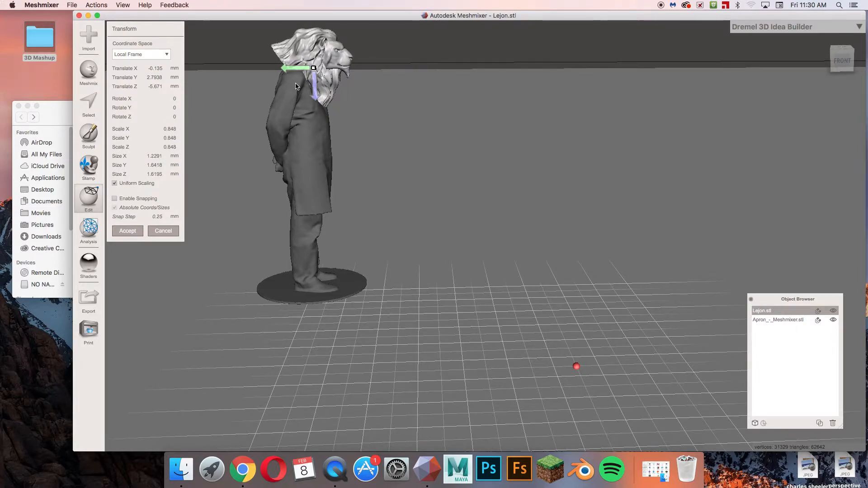
pyautogui.moveTo(401, 138); pyautogui.dragTo(325, 141, button='right')
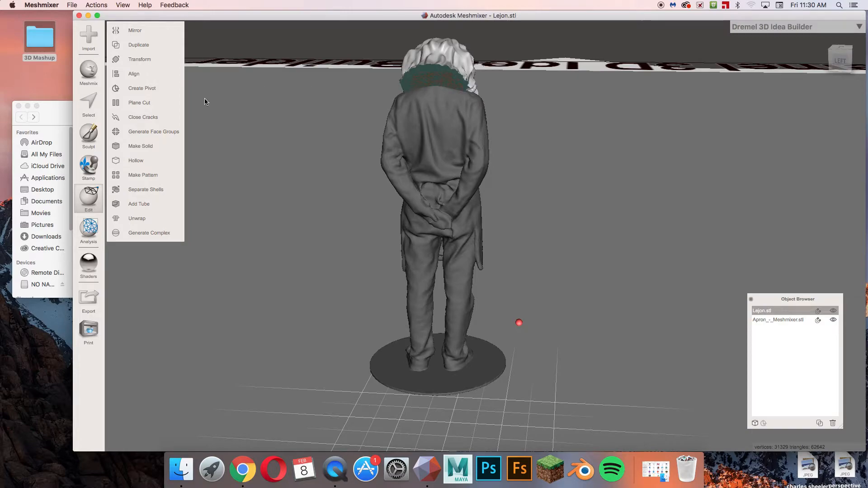
# Step: Switch the Meshmix parts library from Heads to Primitives
pyautogui.click(89, 70)
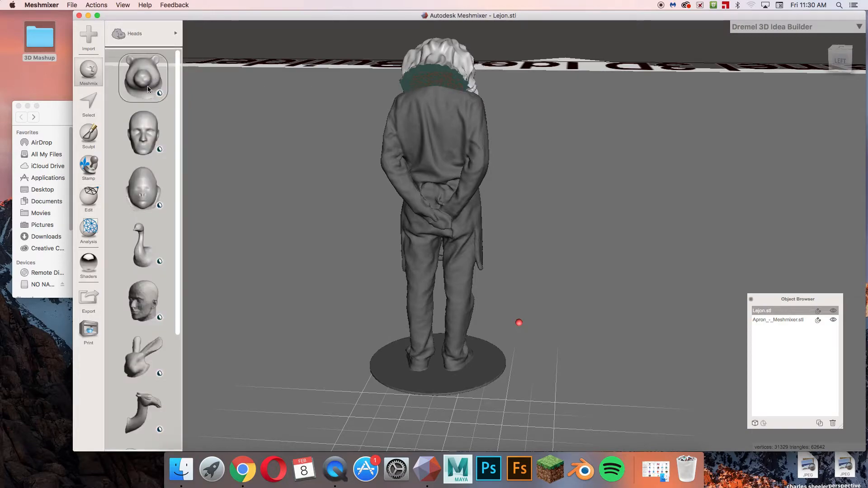
pyautogui.click(162, 38)
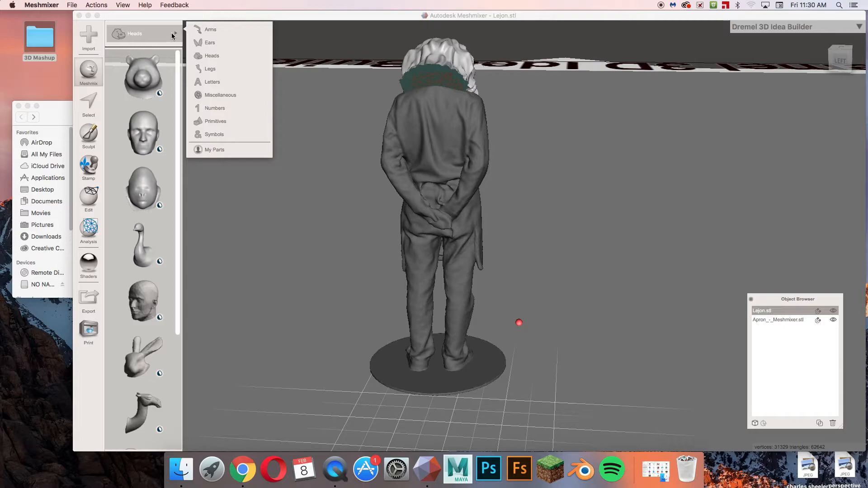
pyautogui.click(214, 124)
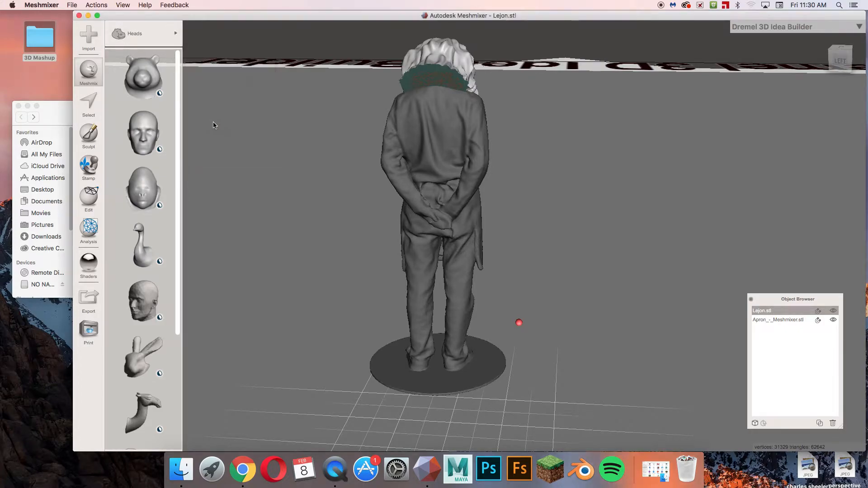
pyautogui.moveTo(145, 132); pyautogui.dragTo(564, 300)
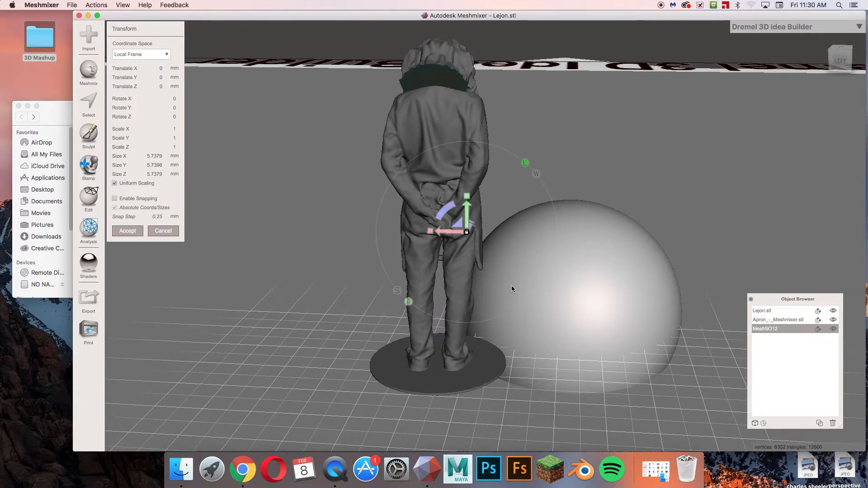
pyautogui.click(89, 199)
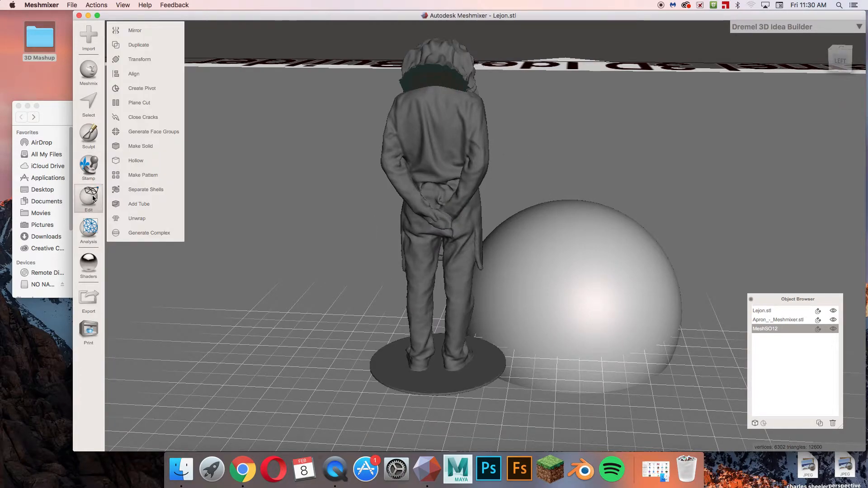
pyautogui.click(138, 61)
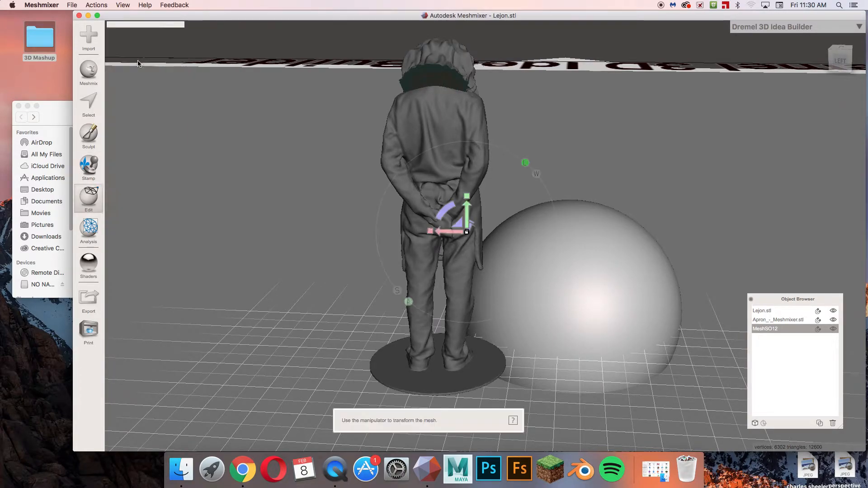
pyautogui.moveTo(687, 298); pyautogui.dragTo(593, 324, button='right')
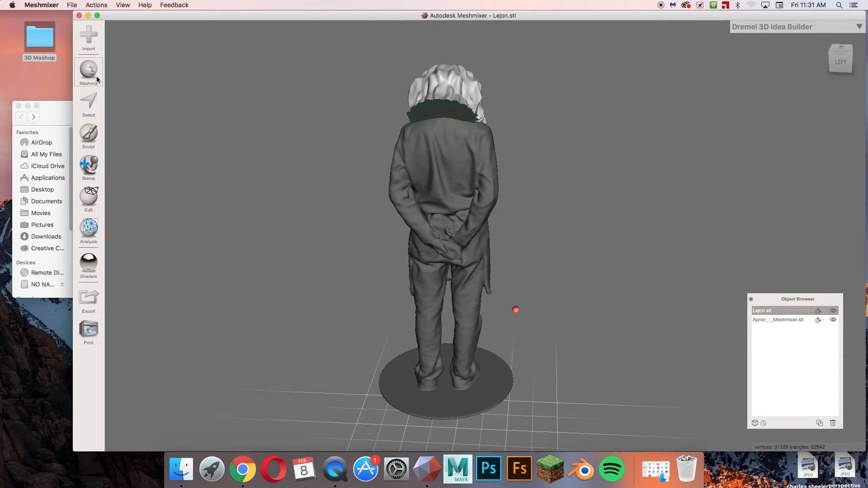
# Step: Add a sphere primitive to the scene, scale it uniformly to about 0.286, and translate it about 0.78 mm in X and 3.05 mm in Y
pyautogui.click(97, 79)
pyautogui.moveTo(144, 134); pyautogui.dragTo(569, 380)
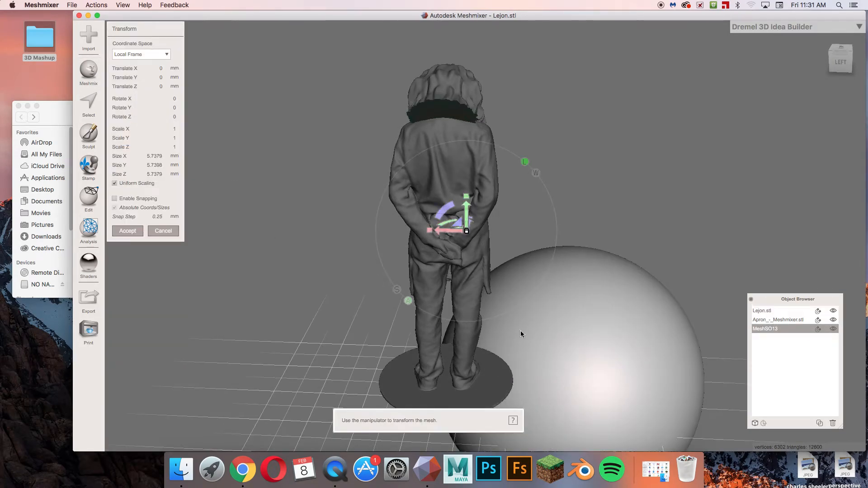
pyautogui.moveTo(453, 231); pyautogui.dragTo(334, 229)
pyautogui.moveTo(348, 228); pyautogui.dragTo(239, 254)
pyautogui.moveTo(349, 210); pyautogui.dragTo(427, 93)
pyautogui.moveTo(550, 174); pyautogui.dragTo(456, 134, button='right')
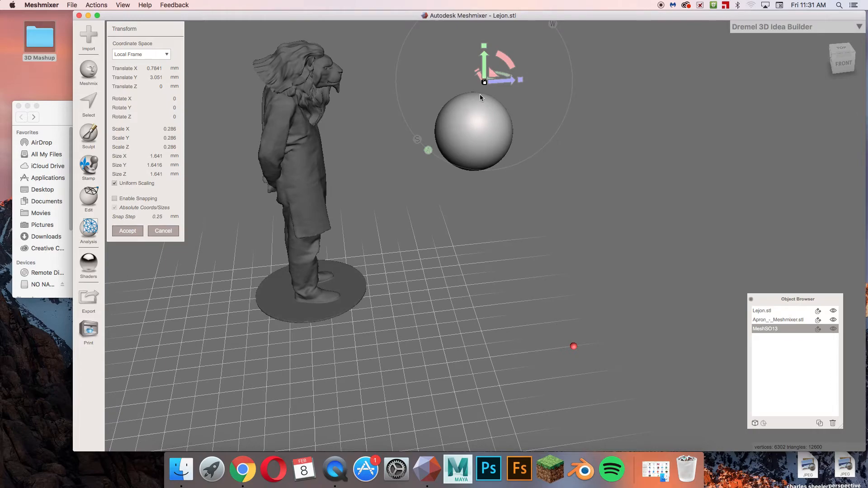
# Step: Place the sphere behind the man's neck at about X 0.41, Y 3.99 and Z -3.89 mm, scaled uniformly to about 0.208
pyautogui.moveTo(502, 81); pyautogui.dragTo(252, 99)
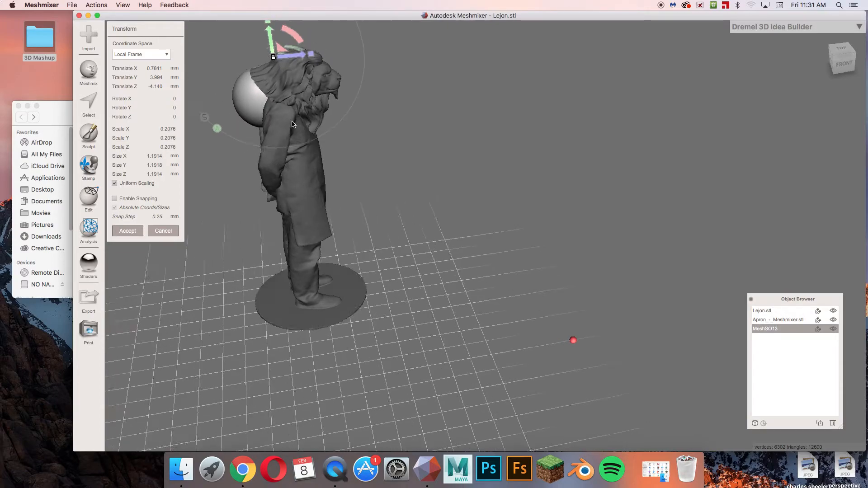
pyautogui.moveTo(293, 124); pyautogui.dragTo(320, 116, button='right')
pyautogui.moveTo(306, 99); pyautogui.dragTo(316, 113)
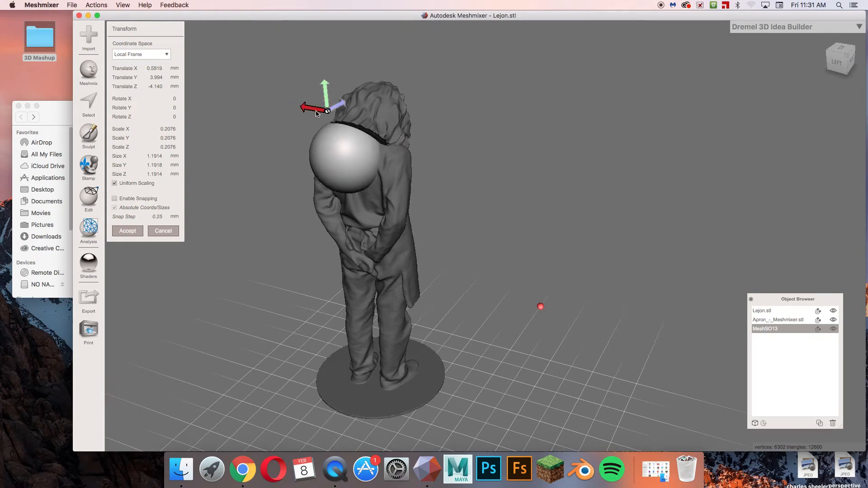
pyautogui.moveTo(446, 206); pyautogui.dragTo(372, 179, button='right')
pyautogui.moveTo(294, 67); pyautogui.dragTo(307, 66)
pyautogui.moveTo(211, 194); pyautogui.dragTo(347, 188, button='right')
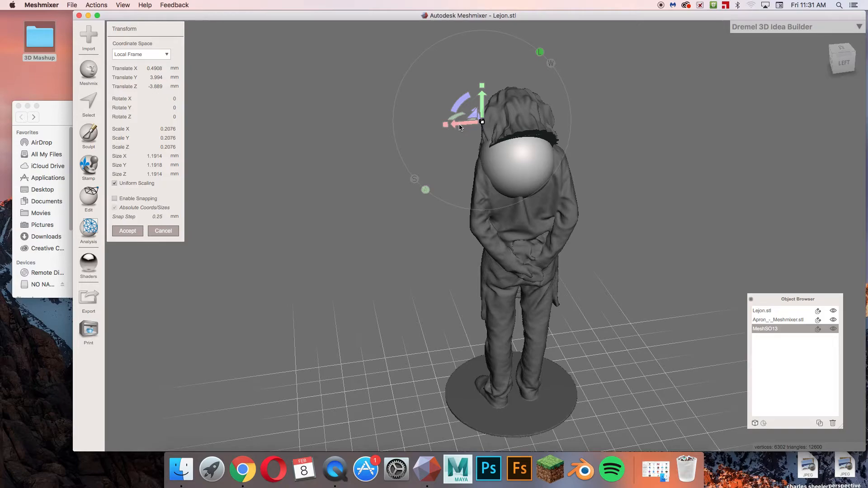
pyautogui.moveTo(460, 126); pyautogui.dragTo(487, 126)
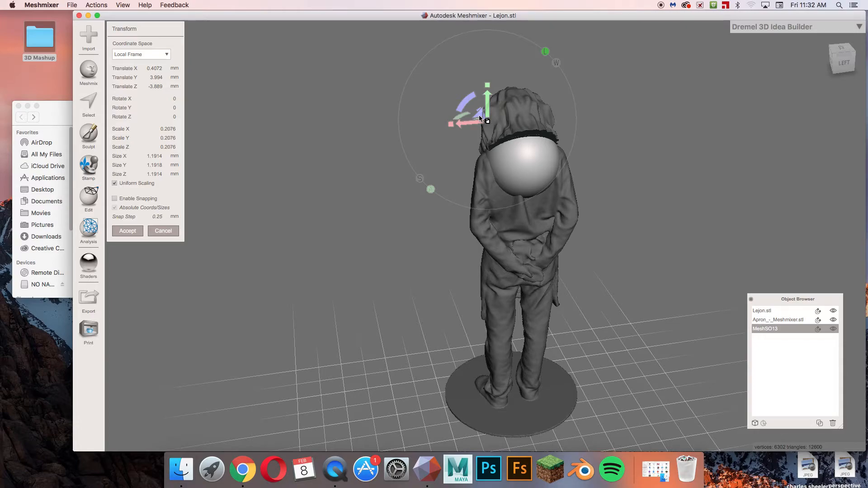
# Step: Shrink the sphere to a scale of about 0.163, centre it under the mane at about X 0.30 and Y 4.14 mm, and accept the transform
pyautogui.moveTo(486, 121); pyautogui.dragTo(400, 84)
pyautogui.moveTo(488, 107)
pyautogui.mouseDown()
pyautogui.moveTo(468, 112)
pyautogui.moveTo(494, 104)
pyautogui.mouseUp()
pyautogui.moveTo(362, 248); pyautogui.dragTo(411, 239, button='right')
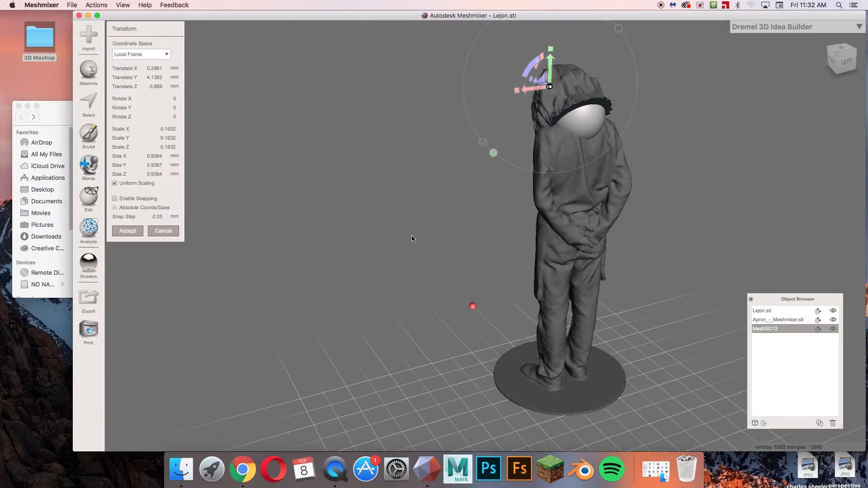
pyautogui.click(122, 233)
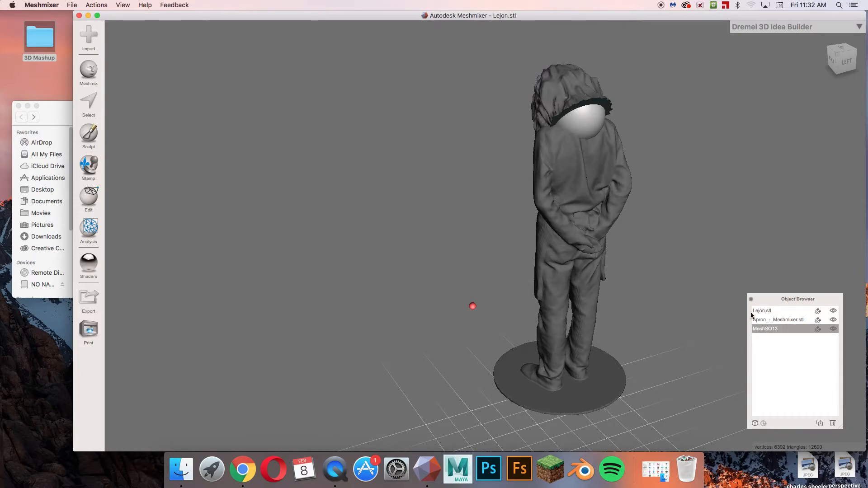
# Step: Combine the lion head, the aproned man and the sphere into one object
pyautogui.click(779, 310)
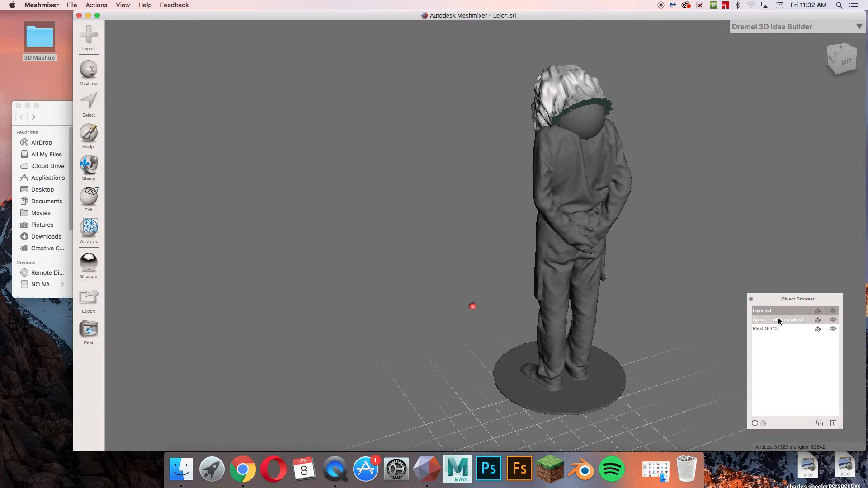
pyautogui.keyDown('shift'); pyautogui.click(777, 318); pyautogui.keyUp('shift')
pyautogui.keyDown('shift'); pyautogui.click(771, 329); pyautogui.keyUp('shift')
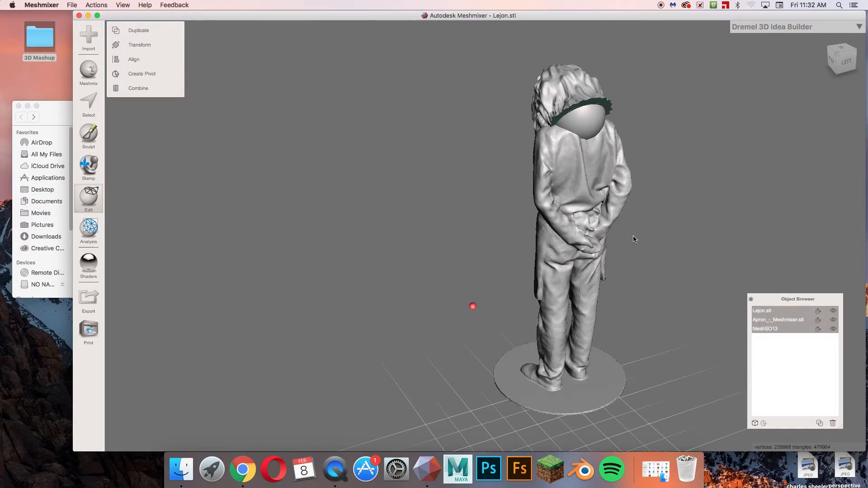
pyautogui.click(137, 89)
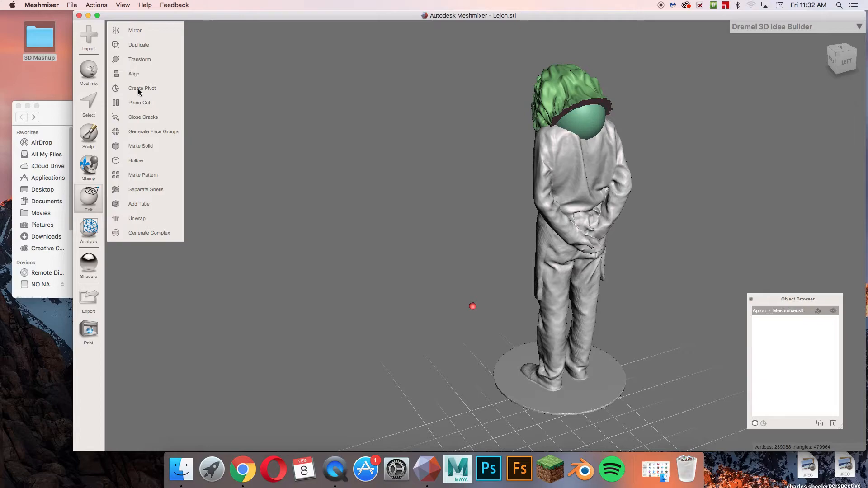
# Step: Set up the Move sculpting brush with a strength of 31 and a size of 23
pyautogui.moveTo(311, 157); pyautogui.dragTo(285, 160, button='right')
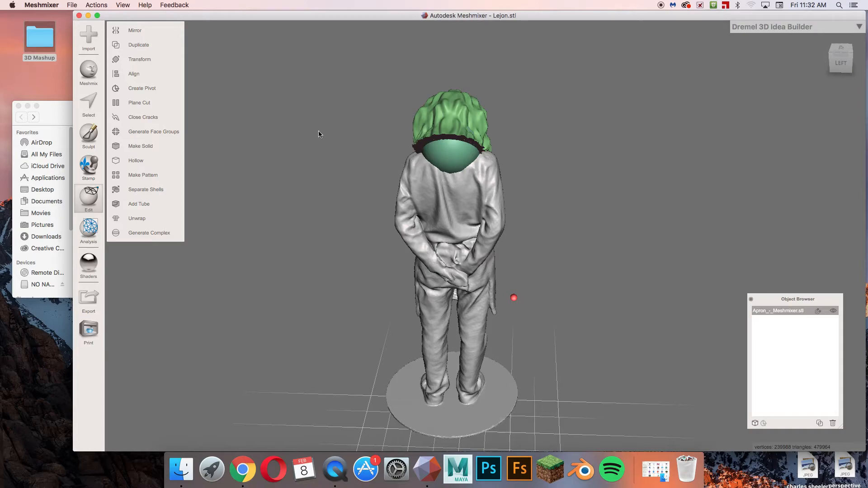
pyautogui.click(89, 133)
pyautogui.moveTo(141, 50)
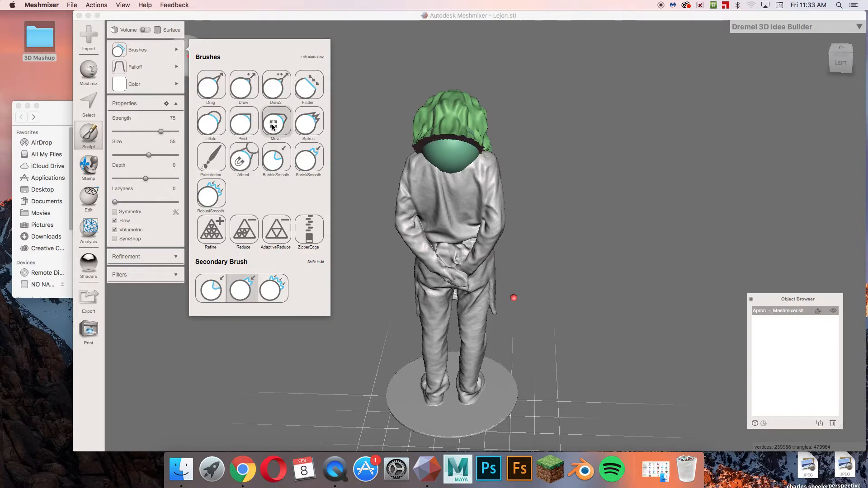
pyautogui.click(252, 150)
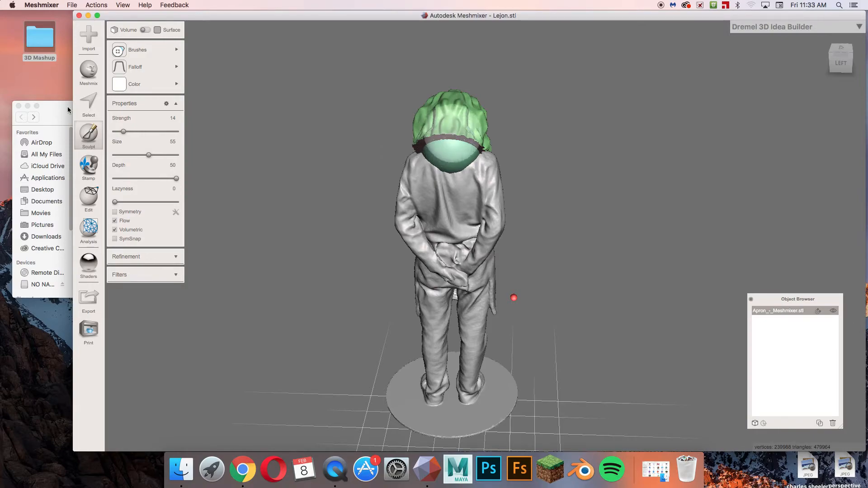
pyautogui.click(123, 132)
pyautogui.moveTo(131, 132); pyautogui.dragTo(134, 131)
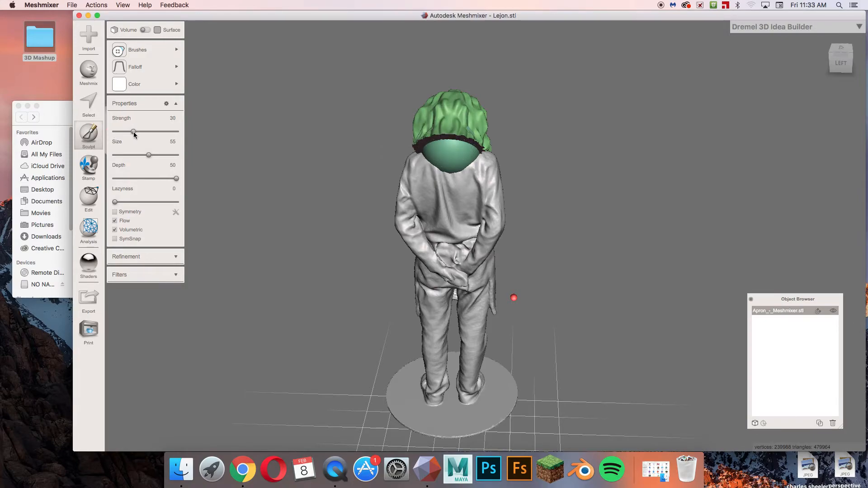
pyautogui.click(128, 155)
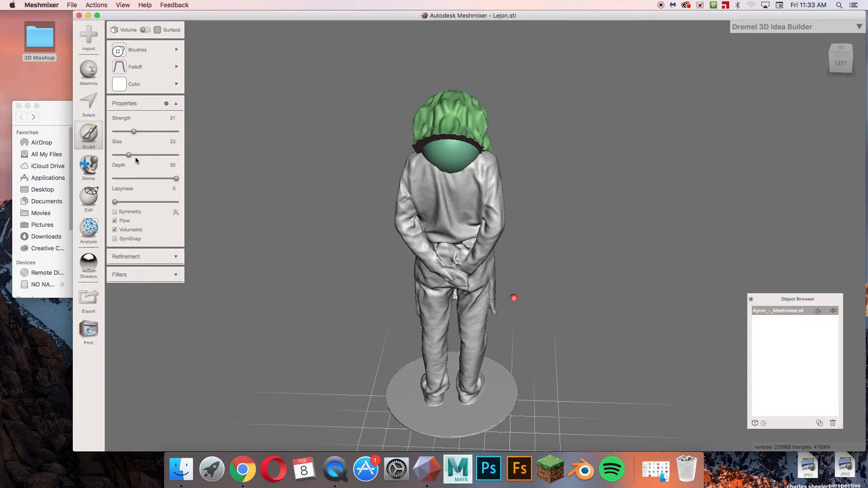